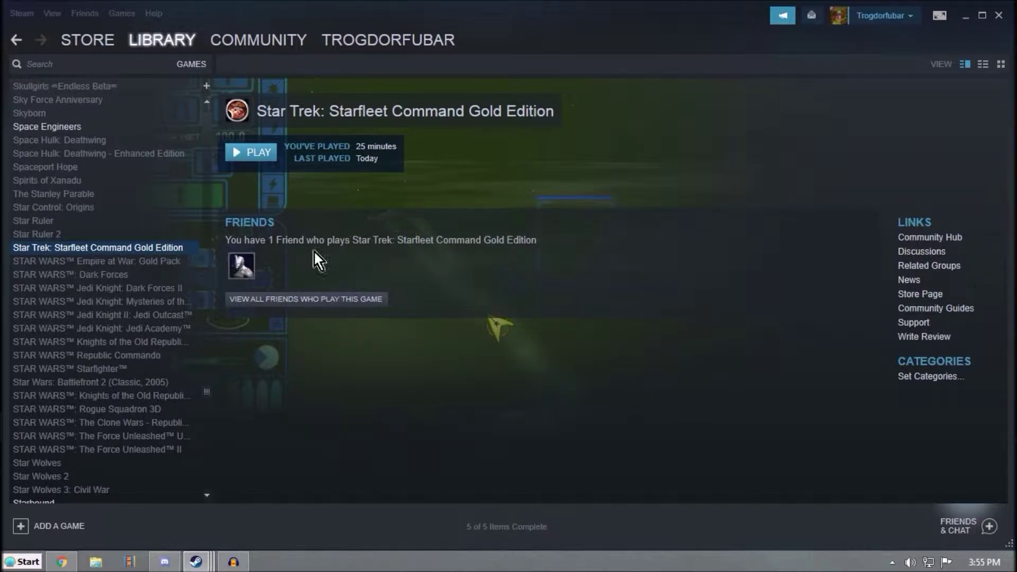
Look through the game's community discussions and guides, then return to its library page.
left_click(945, 251)
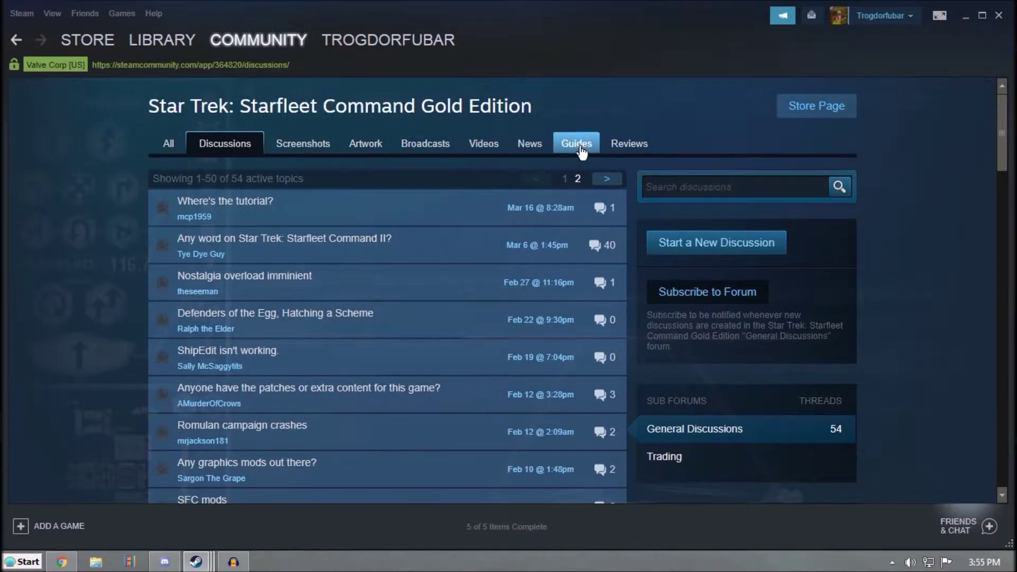
left_click(576, 143)
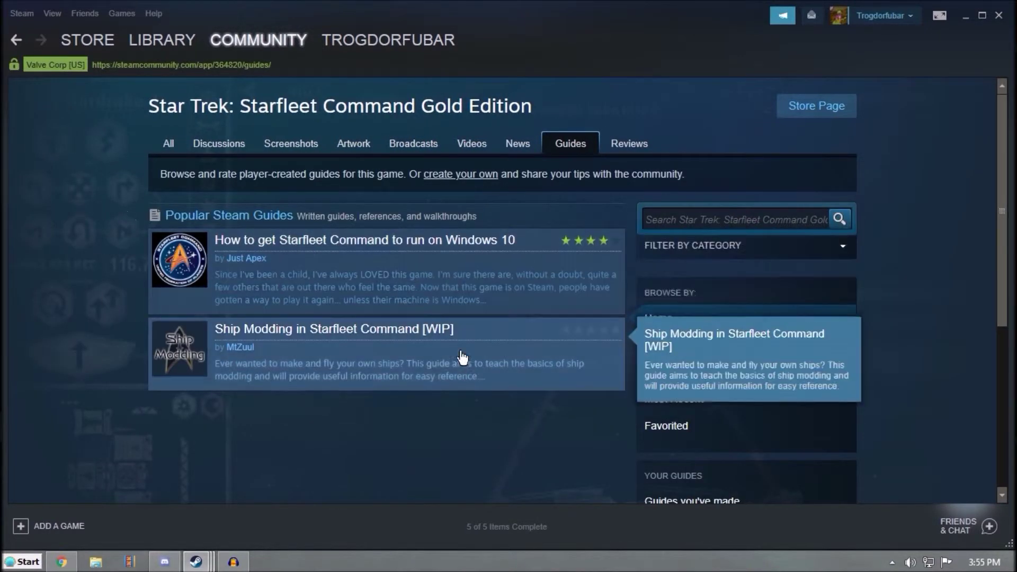
mouse_move(394, 245)
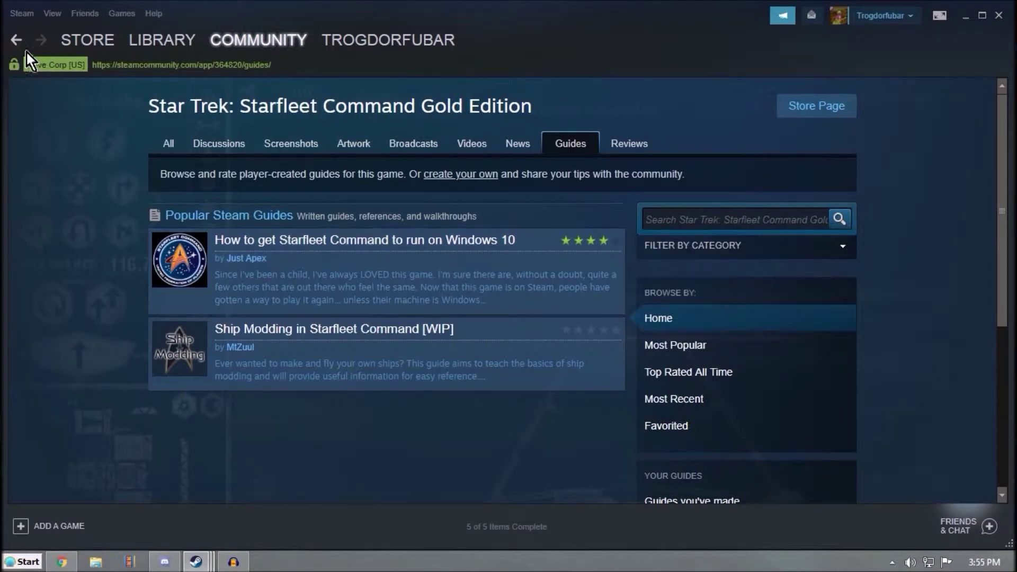
left_click(13, 43)
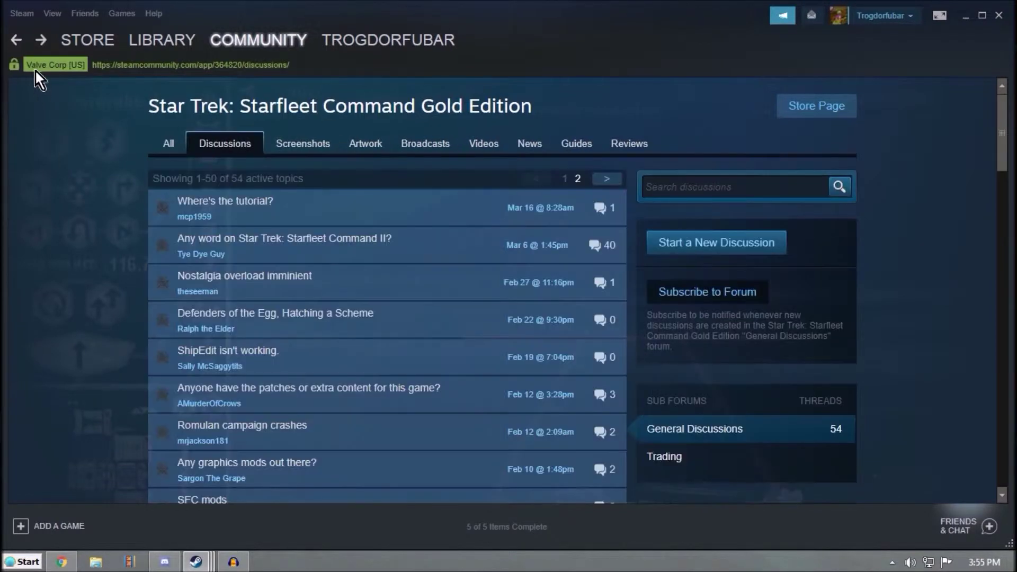
left_click(22, 39)
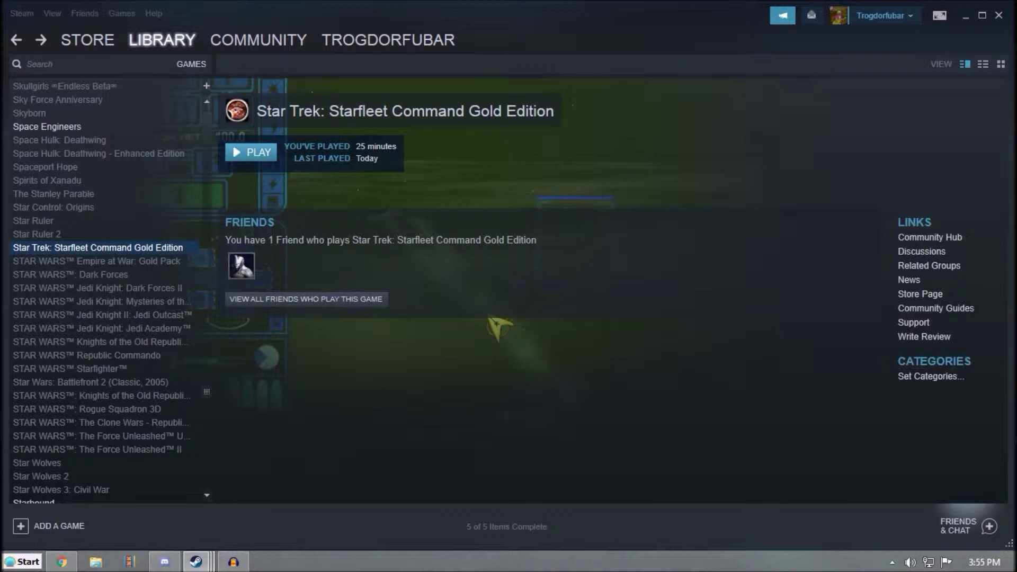
Open the Star Trek game's Properties and browse its local files from the LOCAL FILES section.
right_click(123, 250)
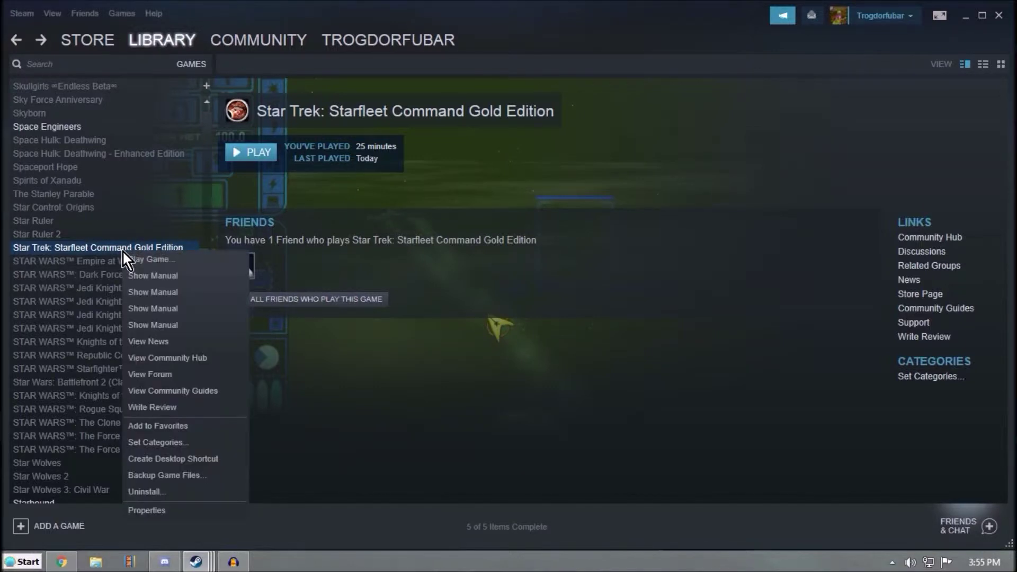
left_click(143, 509)
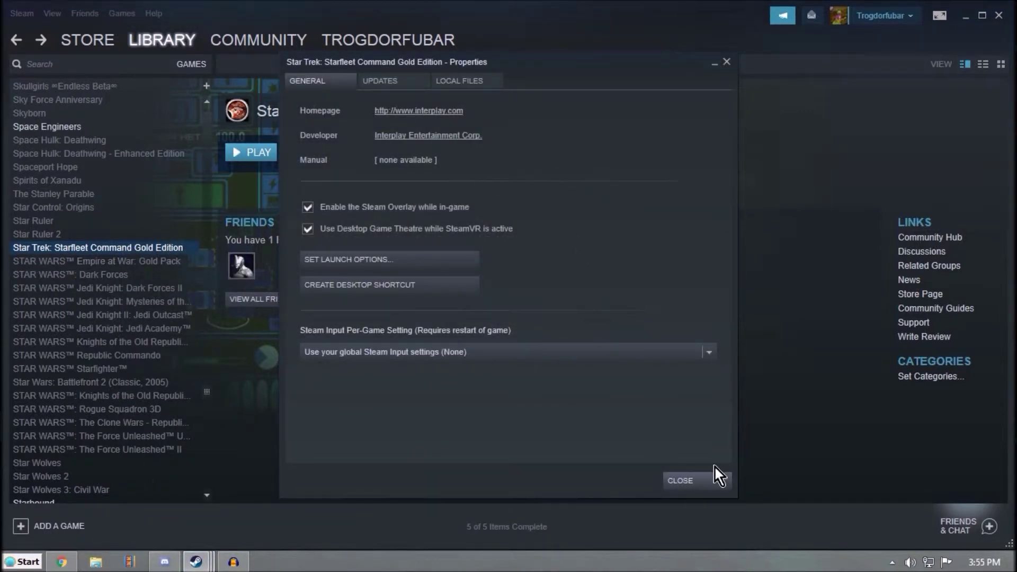
left_click(685, 482)
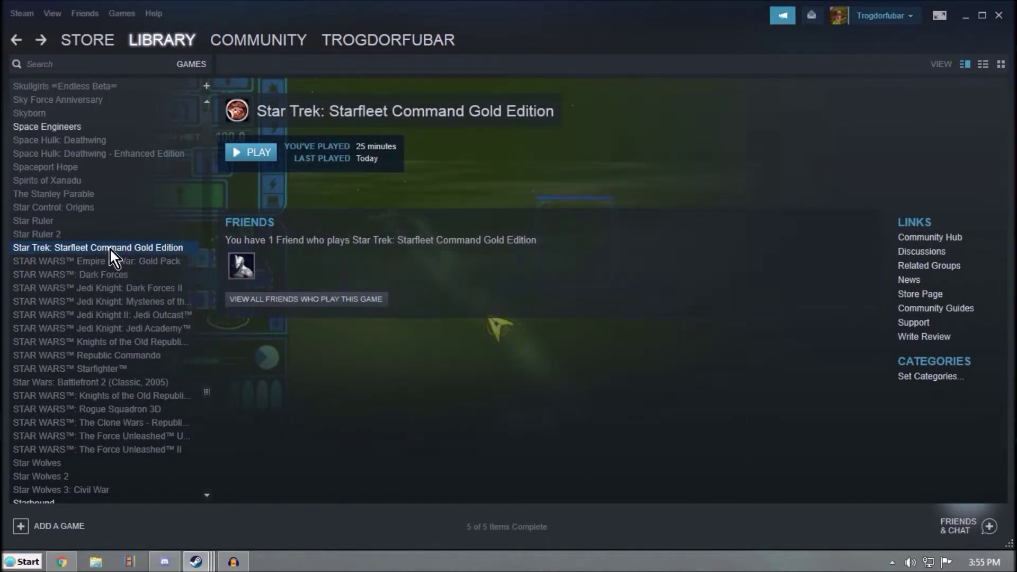
right_click(110, 248)
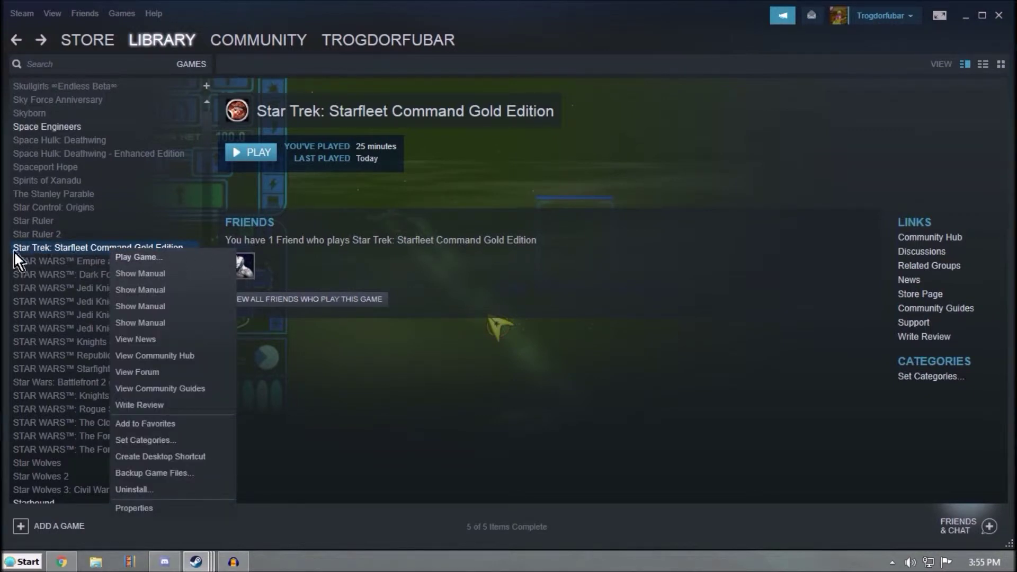
left_click(171, 510)
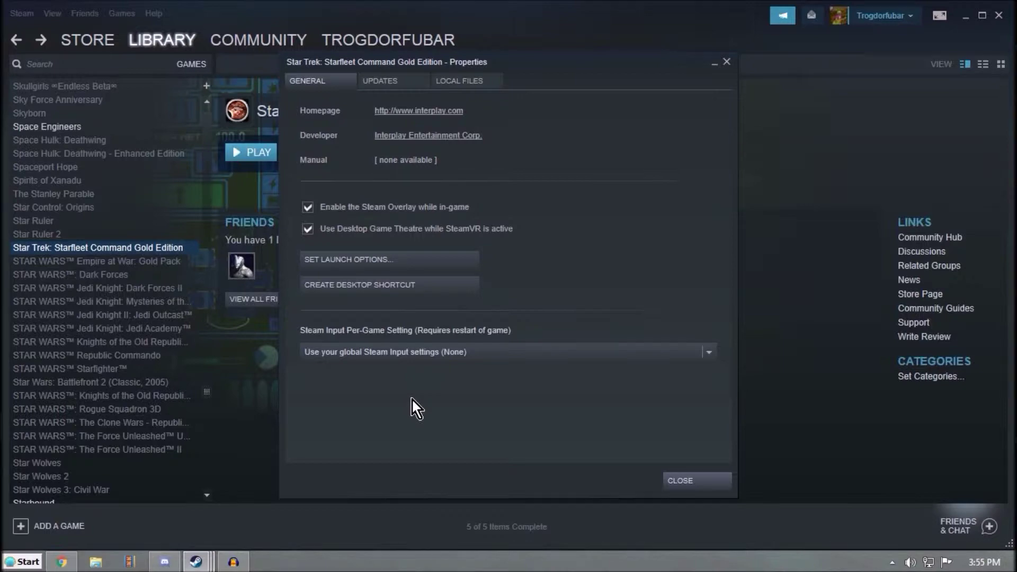
left_click(461, 80)
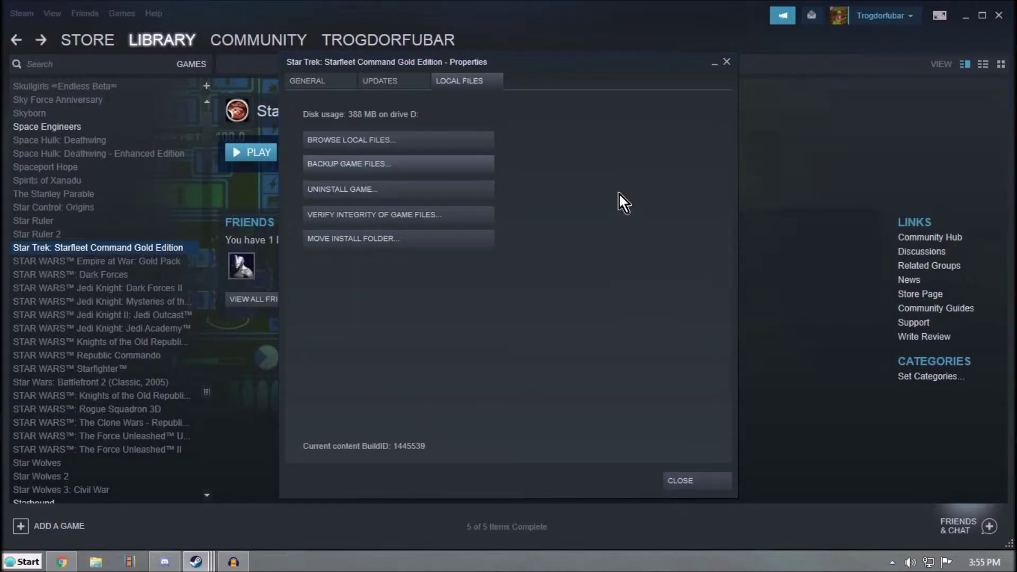
left_click(399, 137)
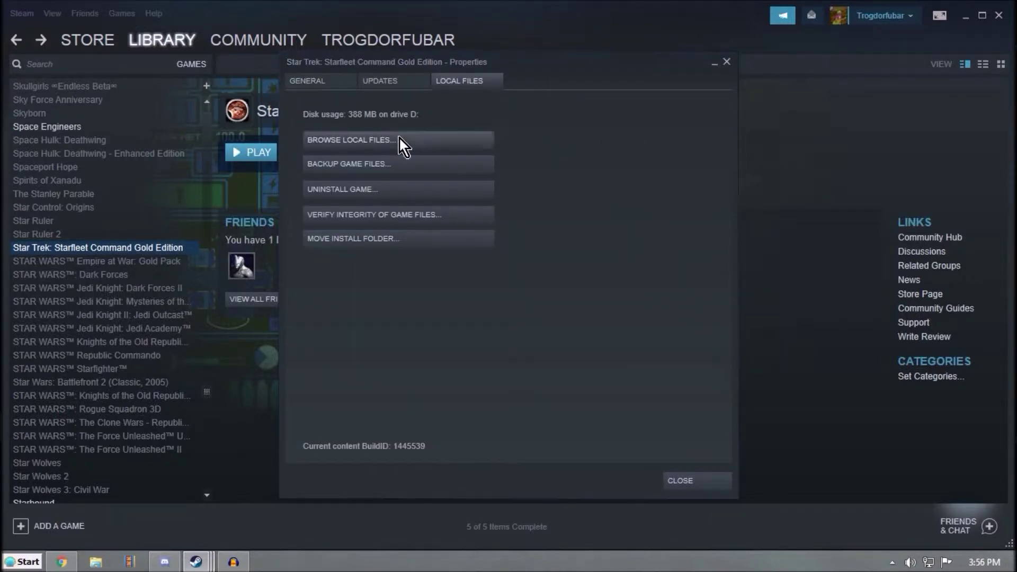
Move the Explorer window aside and launch the config application from the game folder.
left_click_drag(354, 11, 527, 31)
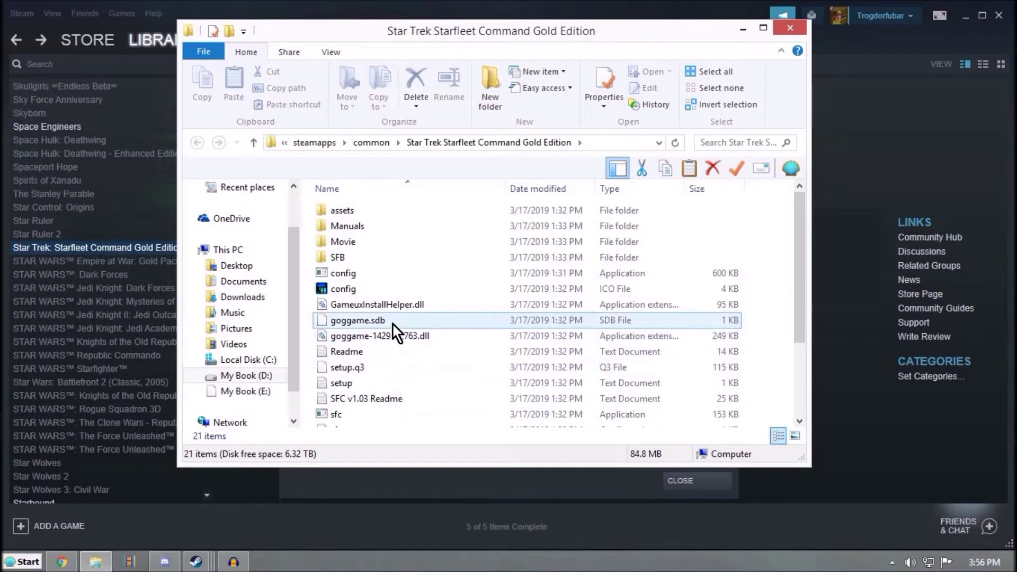
left_click_drag(444, 35, 478, 72)
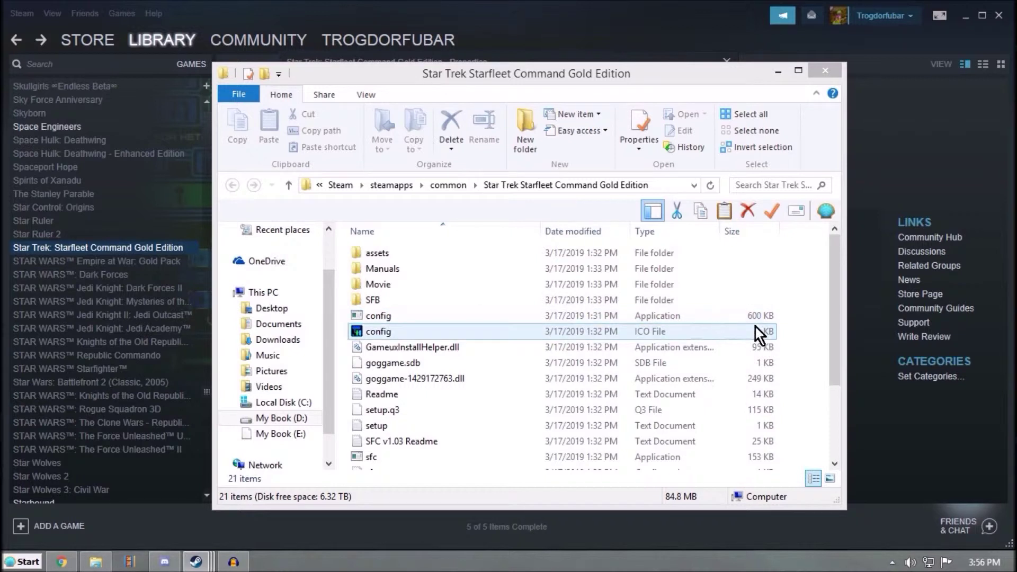
double_click(389, 314)
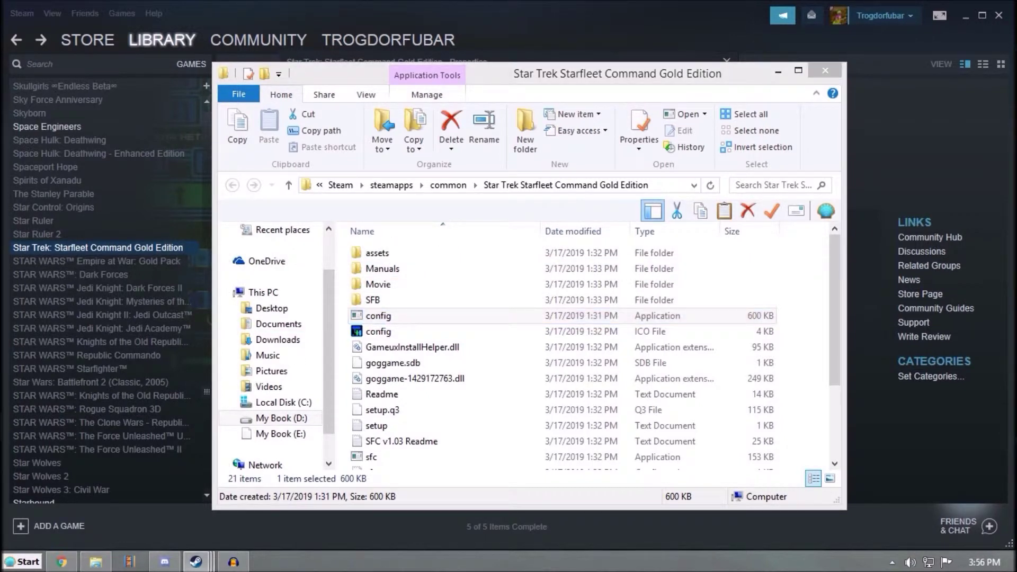
double_click(389, 316)
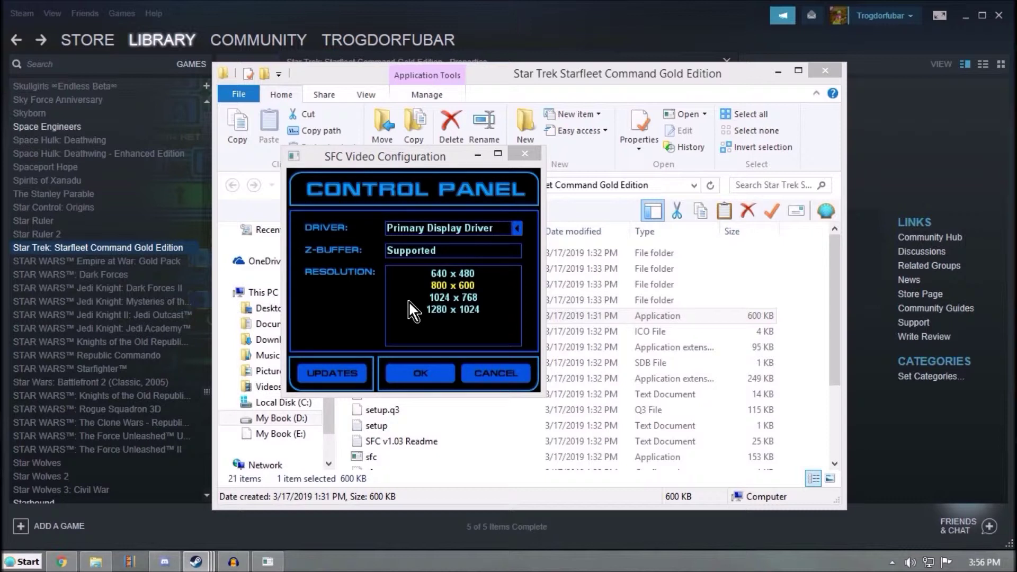
Switch the video driver to Software at 800 x 600 and save the configuration.
left_click(517, 229)
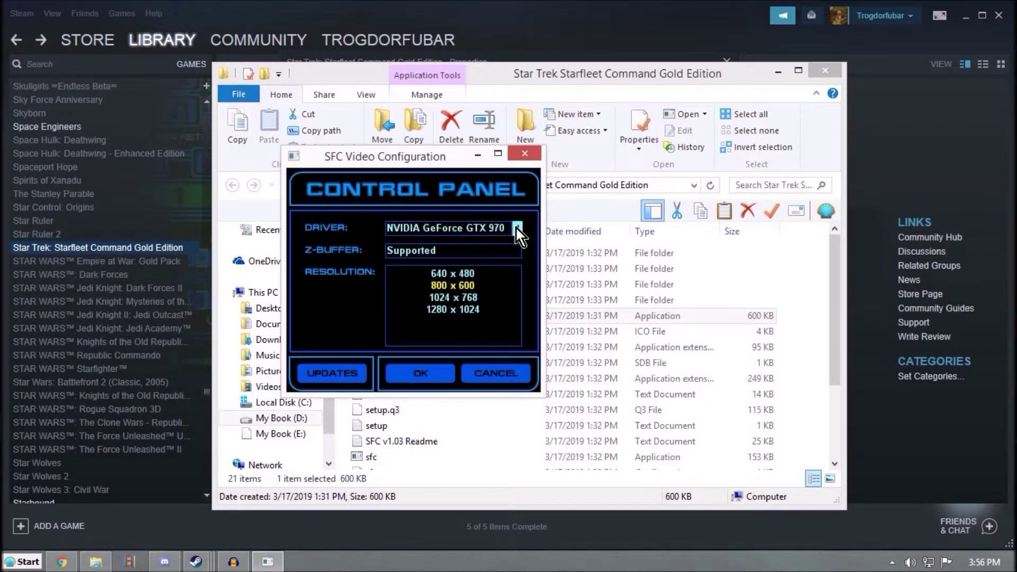
left_click(517, 227)
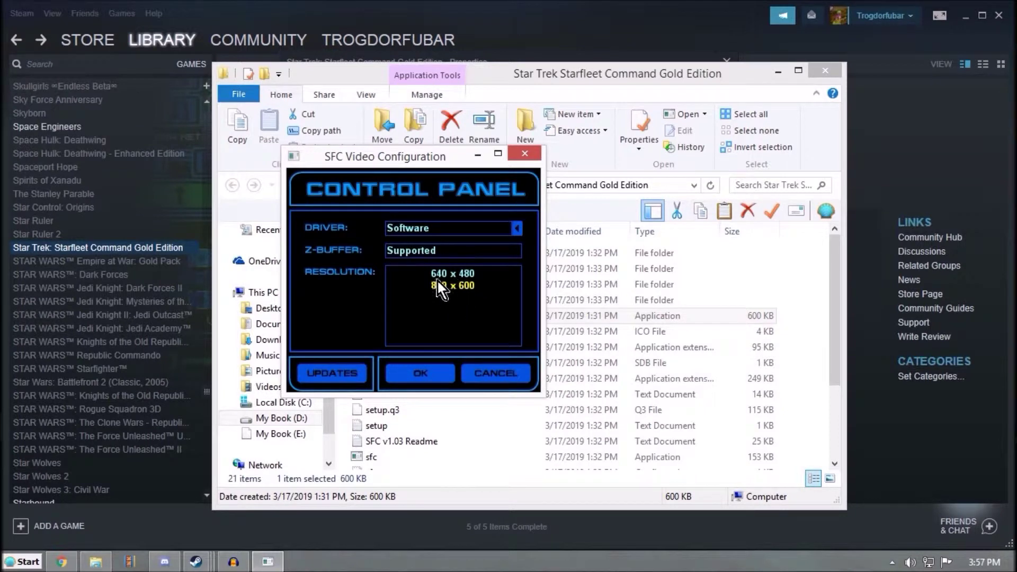
left_click(423, 377)
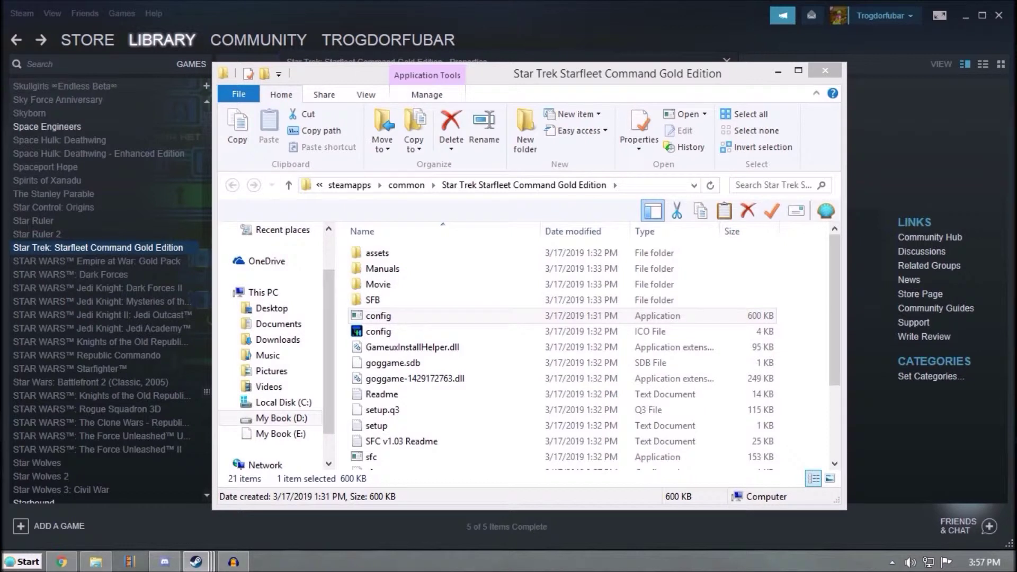
Find the Starfleet application in the file list and start compatibility troubleshooting on it.
left_click(434, 368)
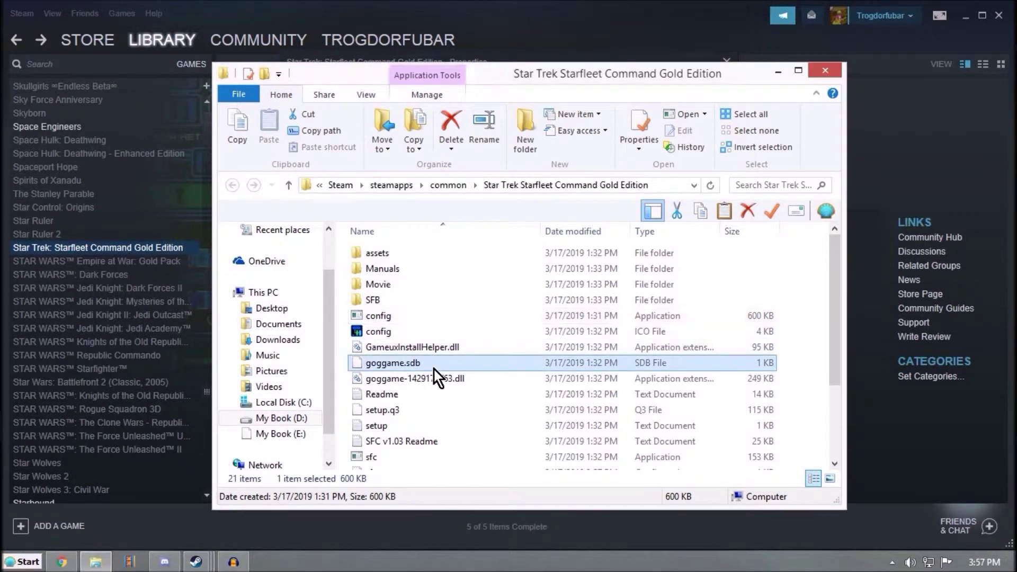
scroll(434, 369, "down", 2)
scroll(434, 370, "down", 1)
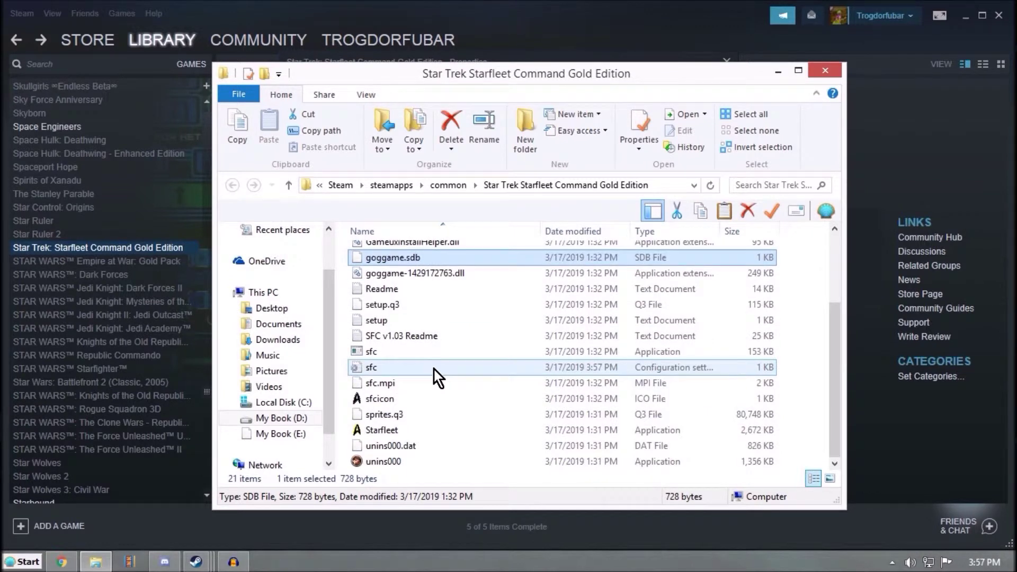
left_click(456, 431)
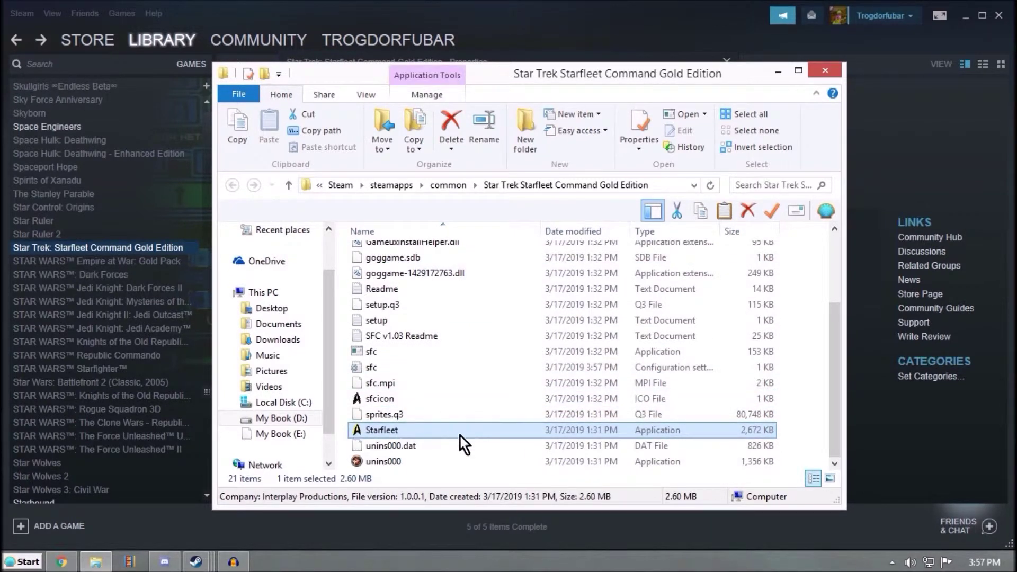
right_click(379, 432)
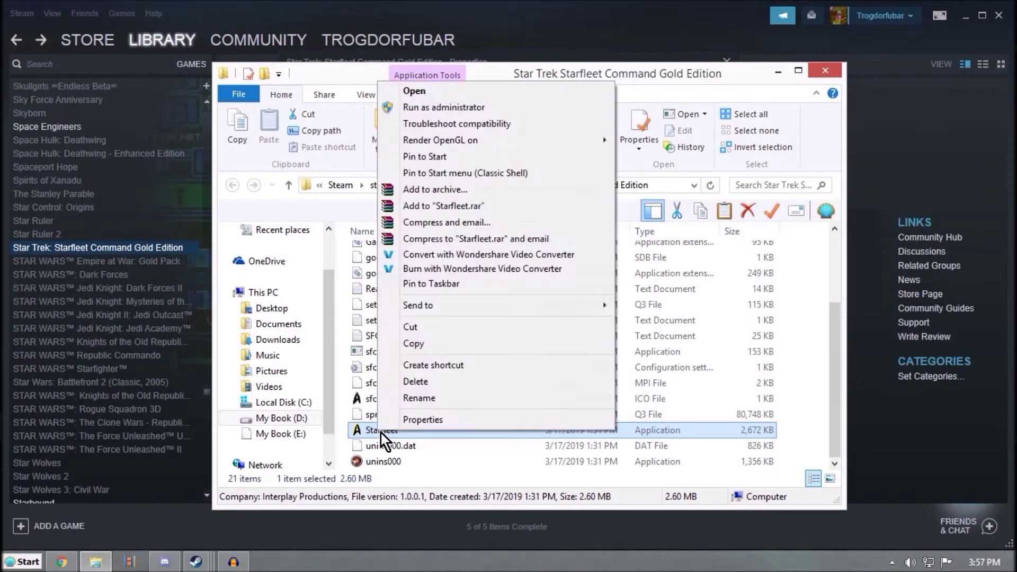
left_click(507, 128)
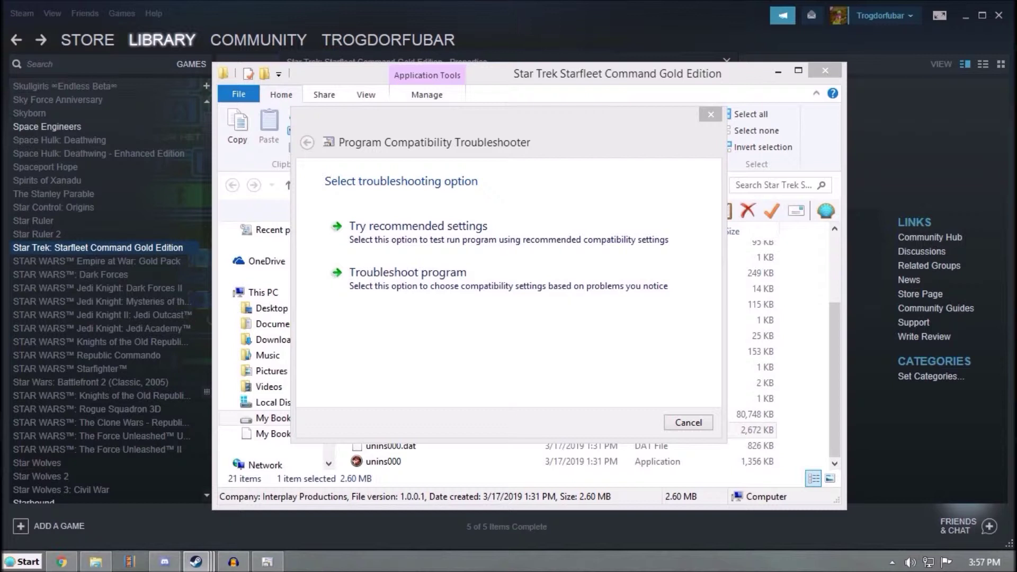
Report that Starfleet worked on Windows XP (Service Pack 3) and test-launch it in that mode.
left_click(456, 288)
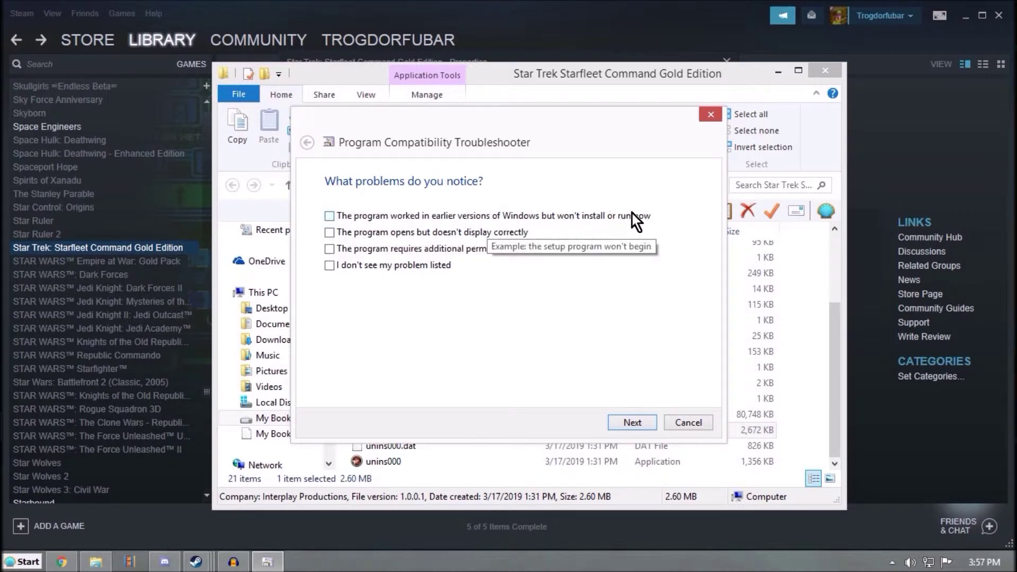
left_click(329, 216)
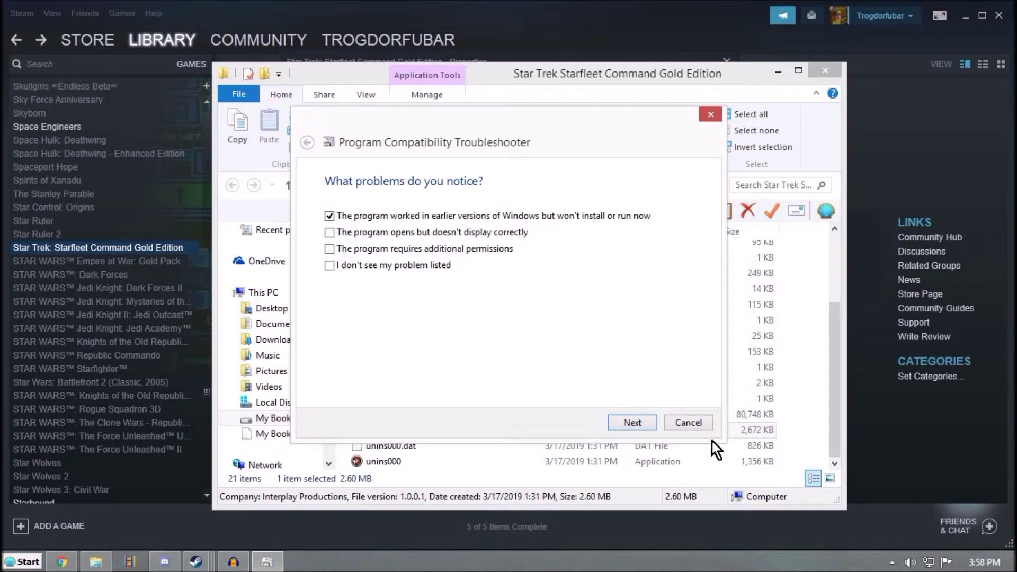
left_click(626, 422)
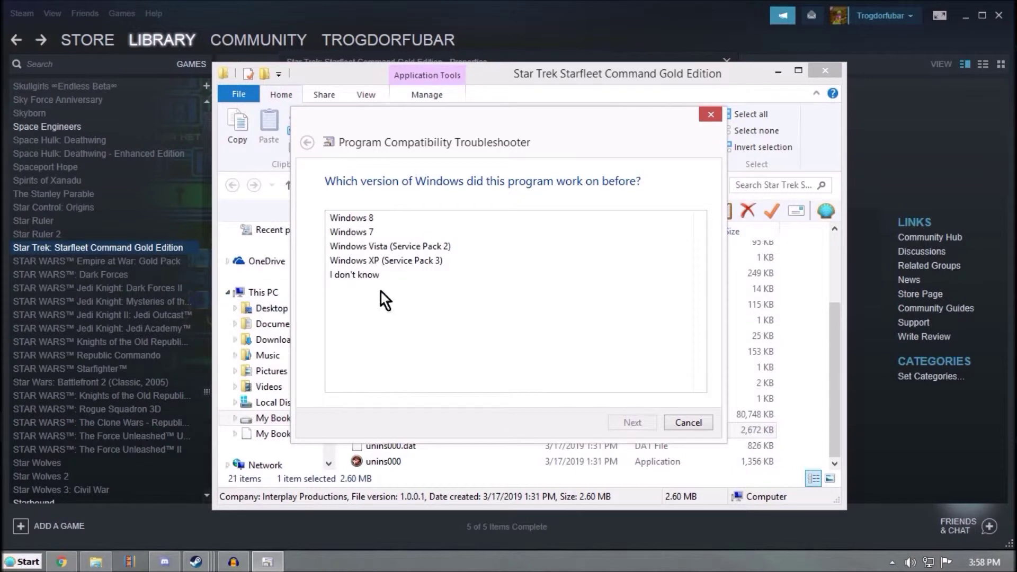
left_click(434, 262)
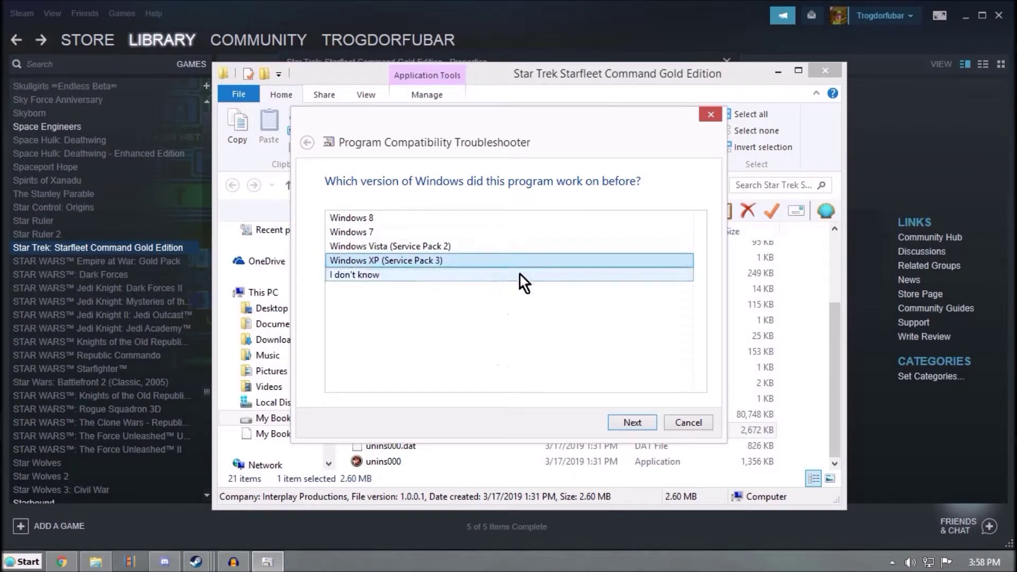
left_click(631, 422)
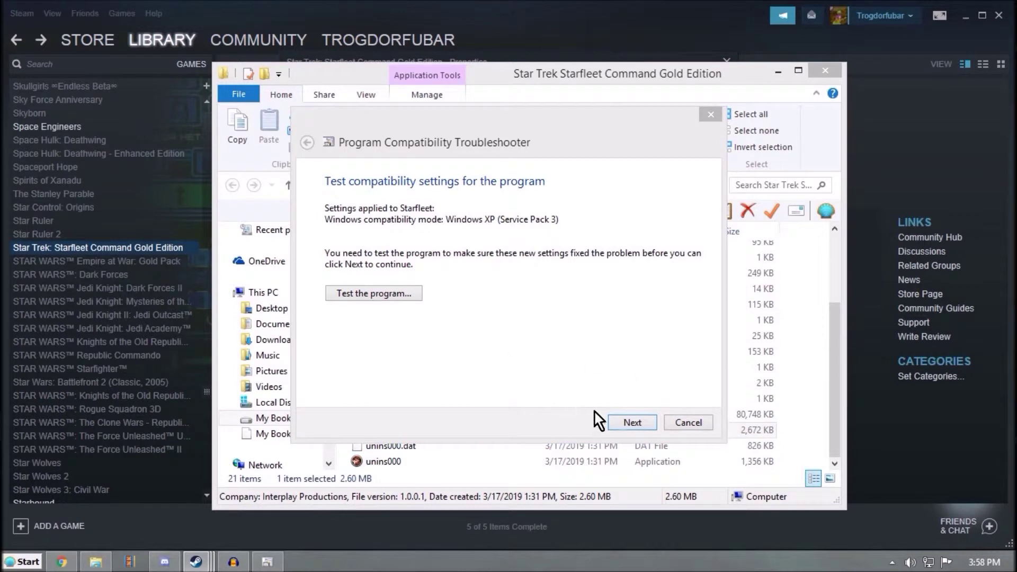
left_click(633, 422)
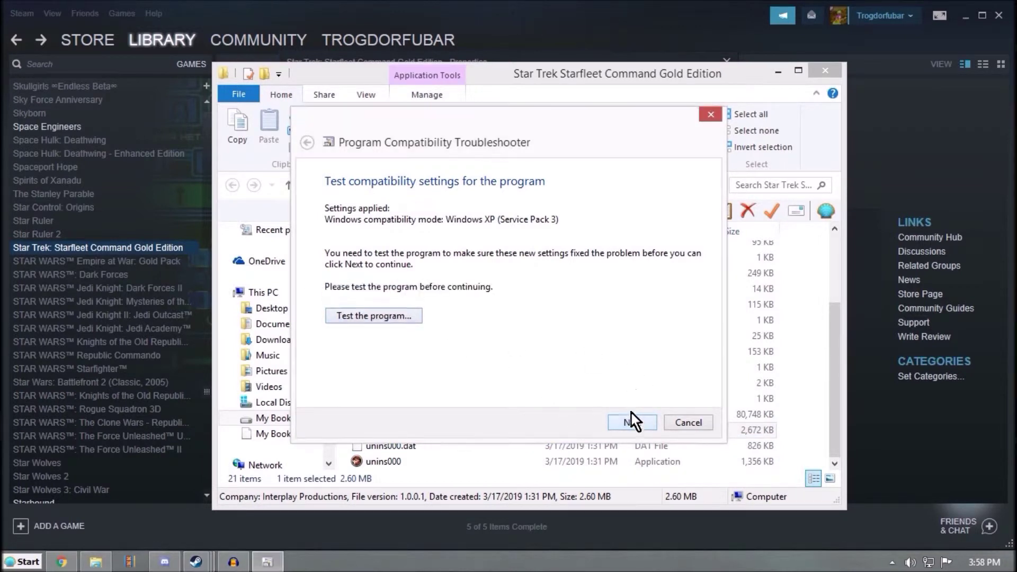
left_click(389, 315)
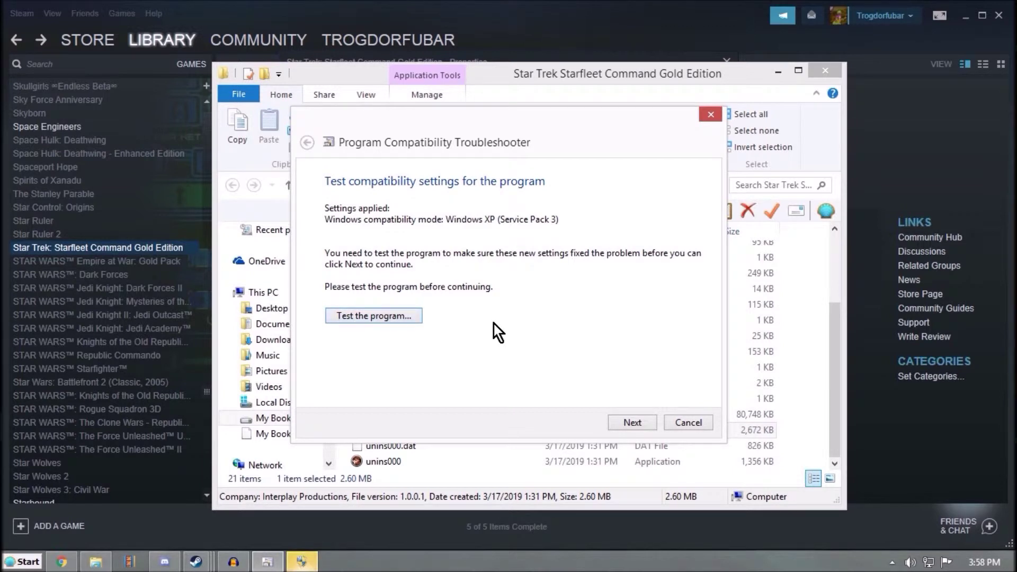
Run the Starfleet test through to race selection, then quit with Esc and AYE-AYE, SIR.
mouse_move(302, 562)
left_click(316, 511)
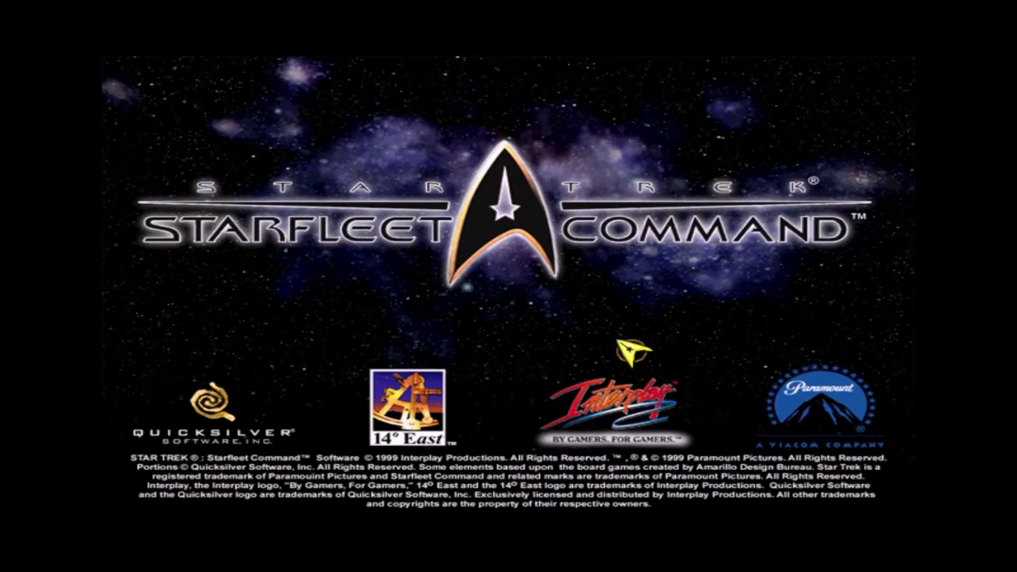
left_click(279, 376)
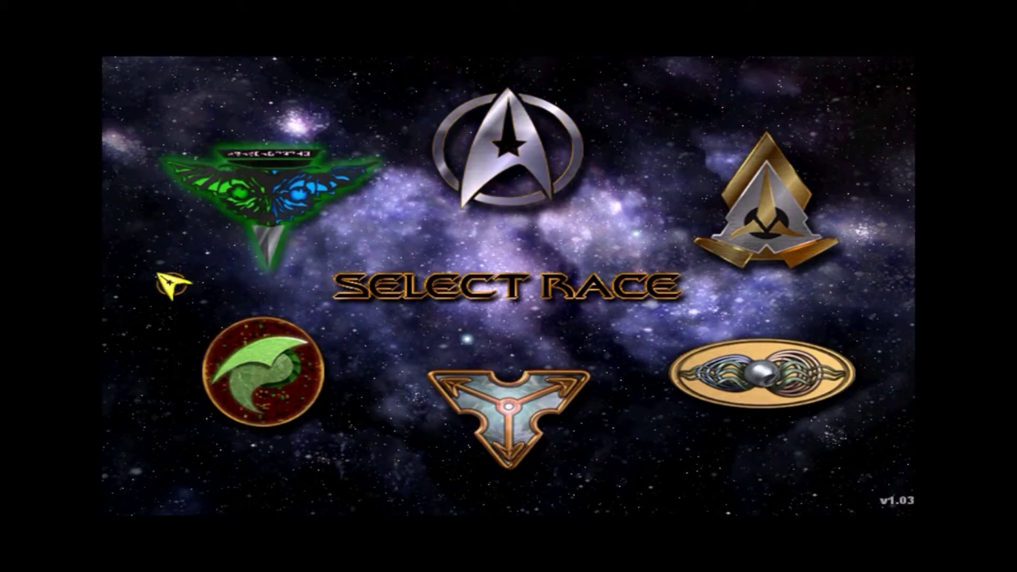
key("Escape")
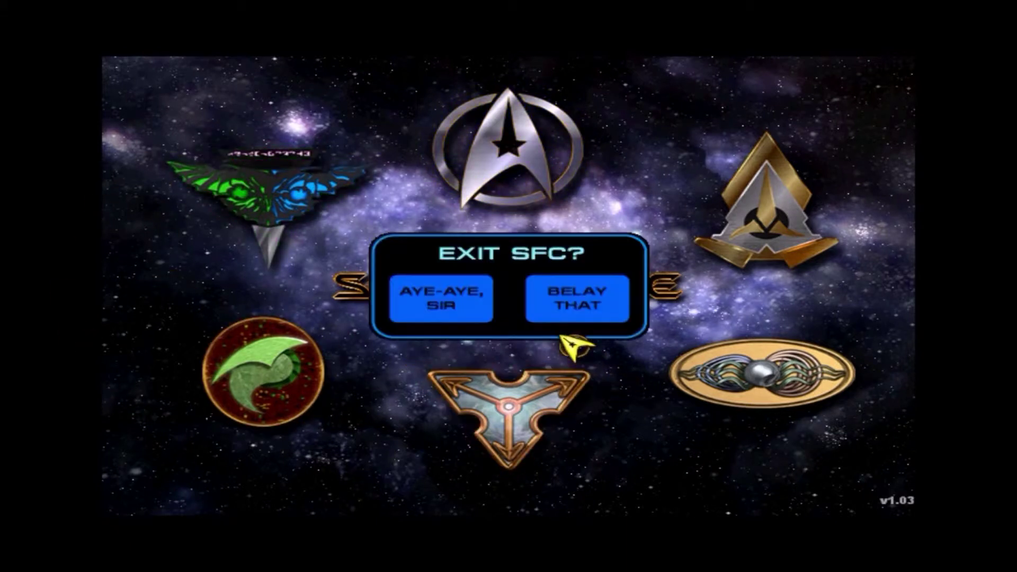
left_click(448, 304)
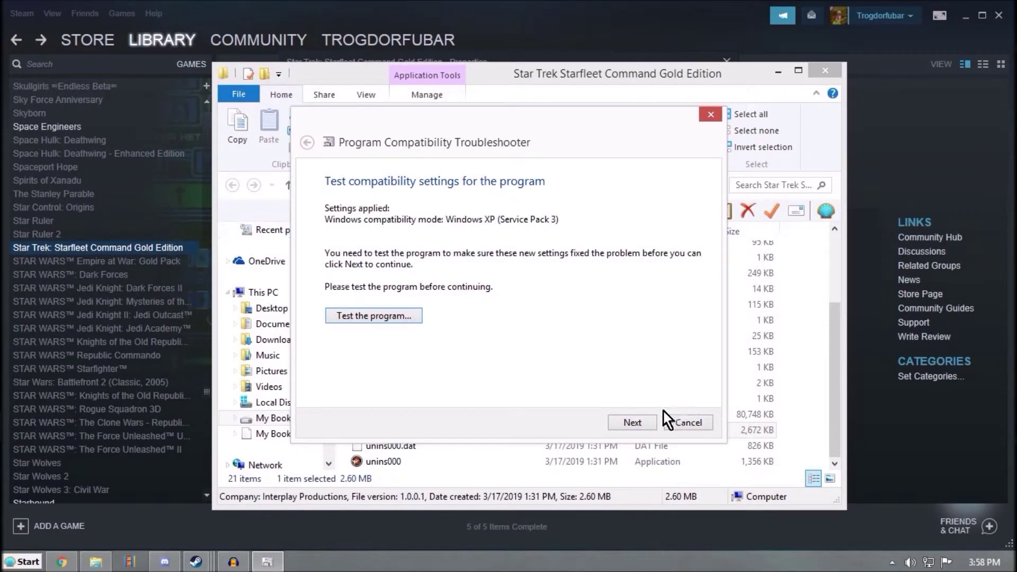
Confirm the fix worked, save the Windows XP settings for Starfleet, and close the troubleshooter.
left_click(642, 422)
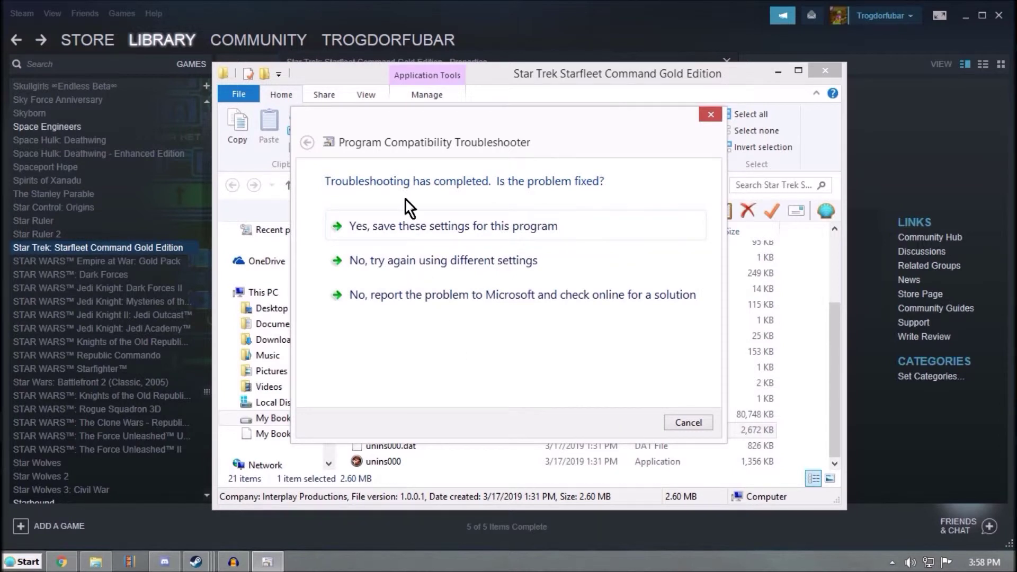
left_click(424, 225)
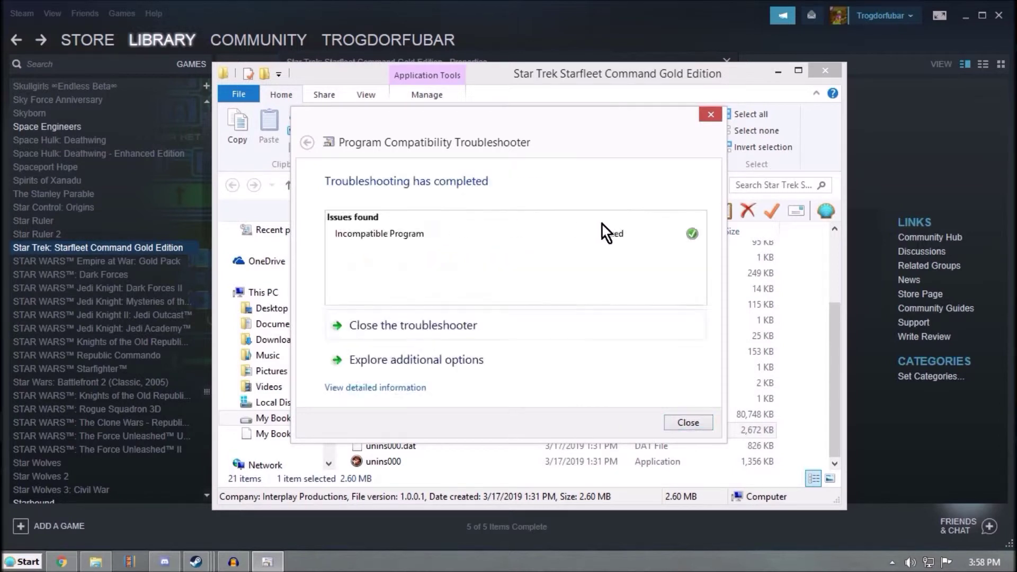
left_click(688, 423)
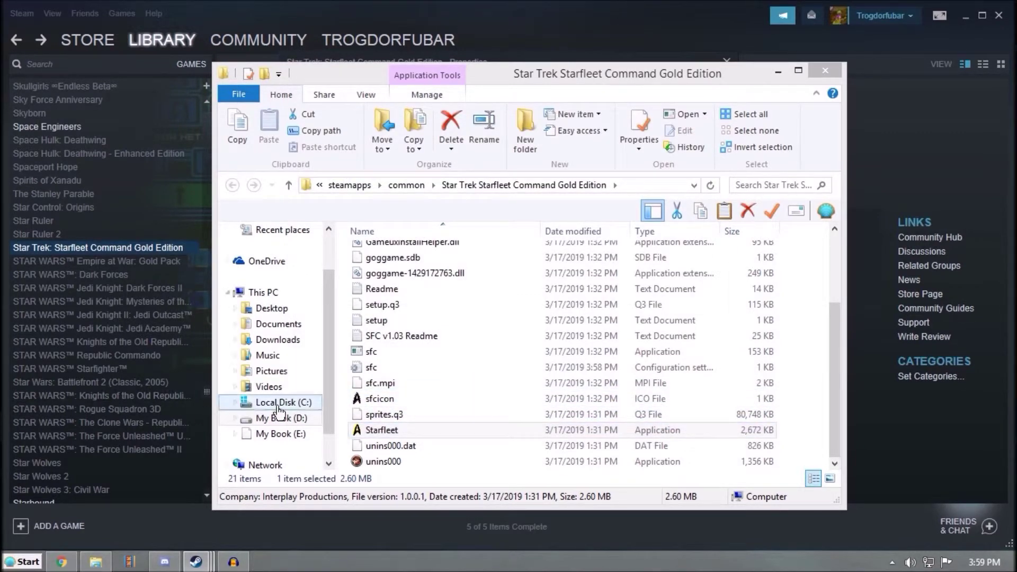
Open the sfc file in Notepad, enlarge the window and scroll down to the [Mouse] section.
double_click(435, 370)
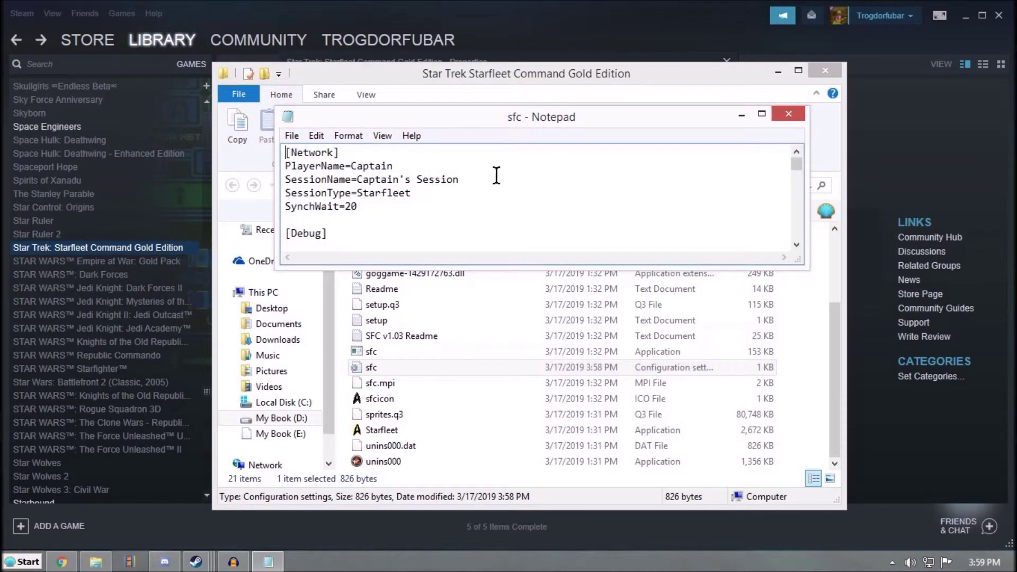
left_click_drag(696, 268, 681, 451)
left_click_drag(575, 126, 568, 63)
scroll(409, 320, "down", 3)
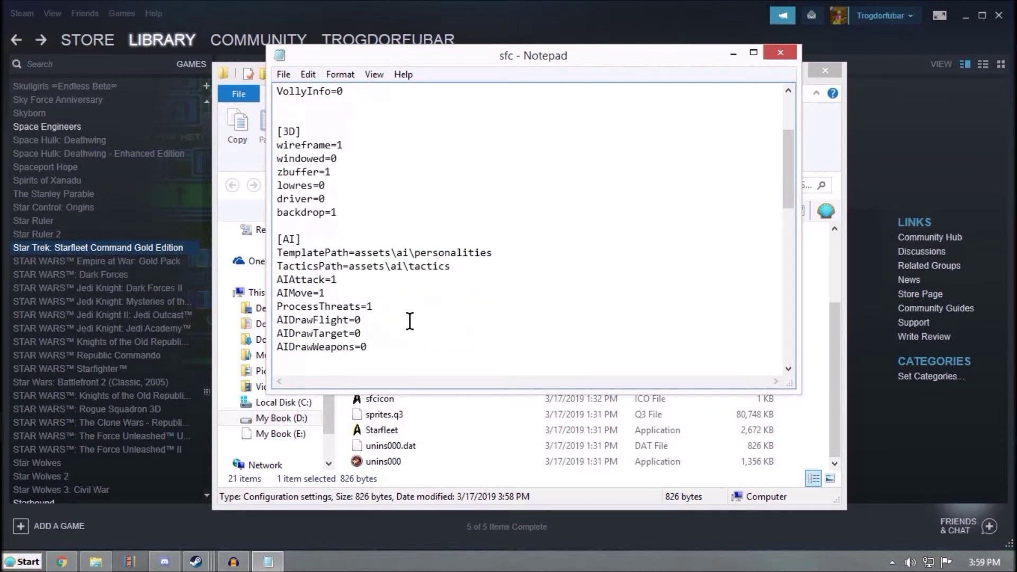
scroll(409, 321, "down", 2)
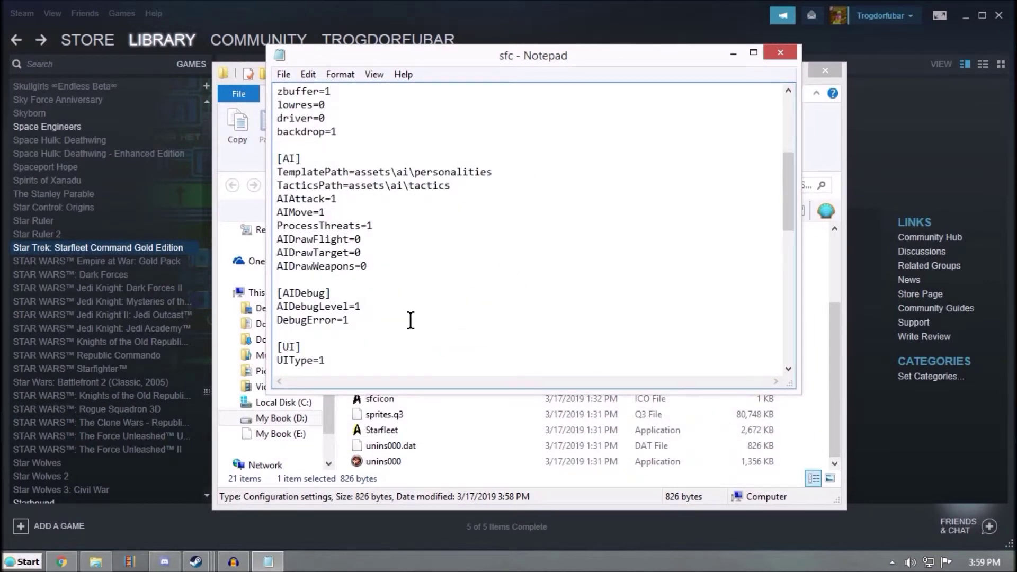
scroll(413, 316, "down", 6)
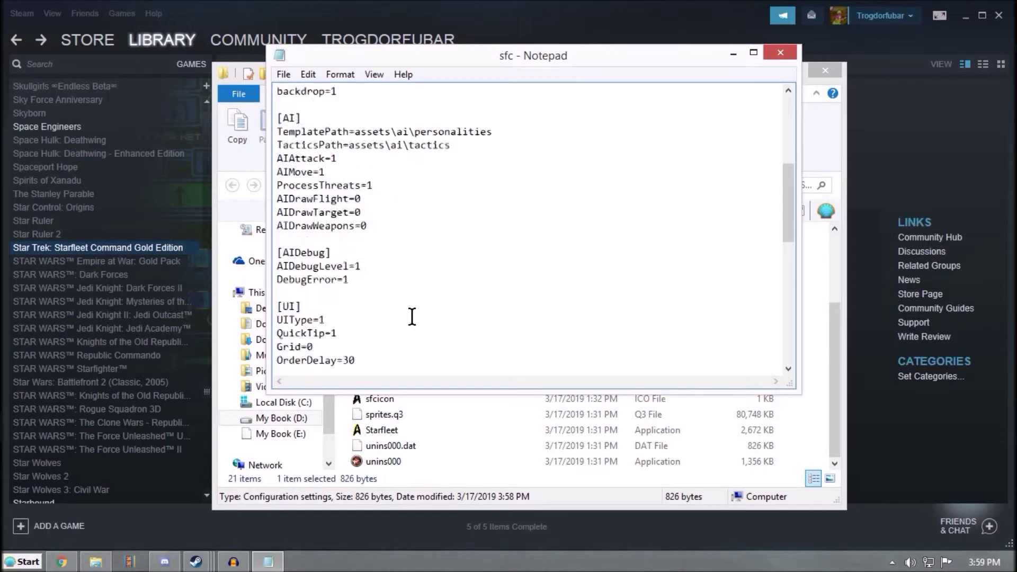
scroll(412, 317, "down", 4)
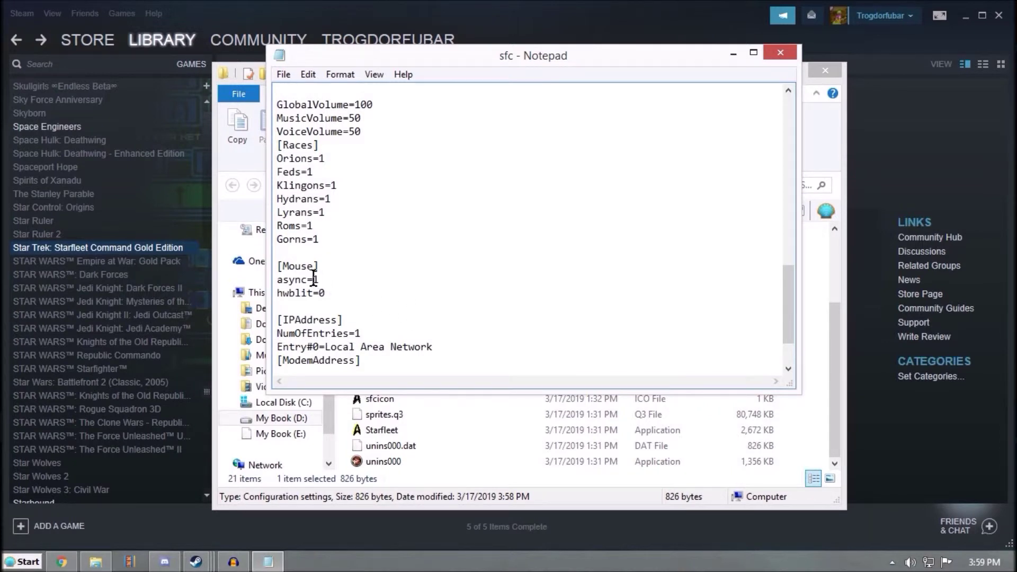
Change async=1 to async=0, then save the file as Notepad closes.
left_click_drag(313, 280, 319, 280)
type("0")
left_click(772, 53)
left_click(475, 298)
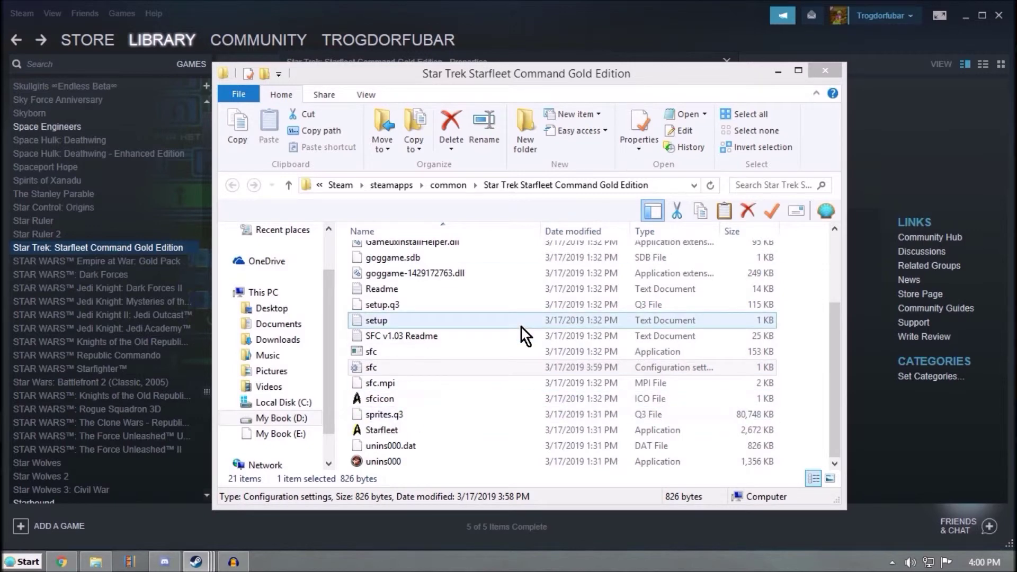
left_click(487, 310)
scroll(487, 310, "up", 3)
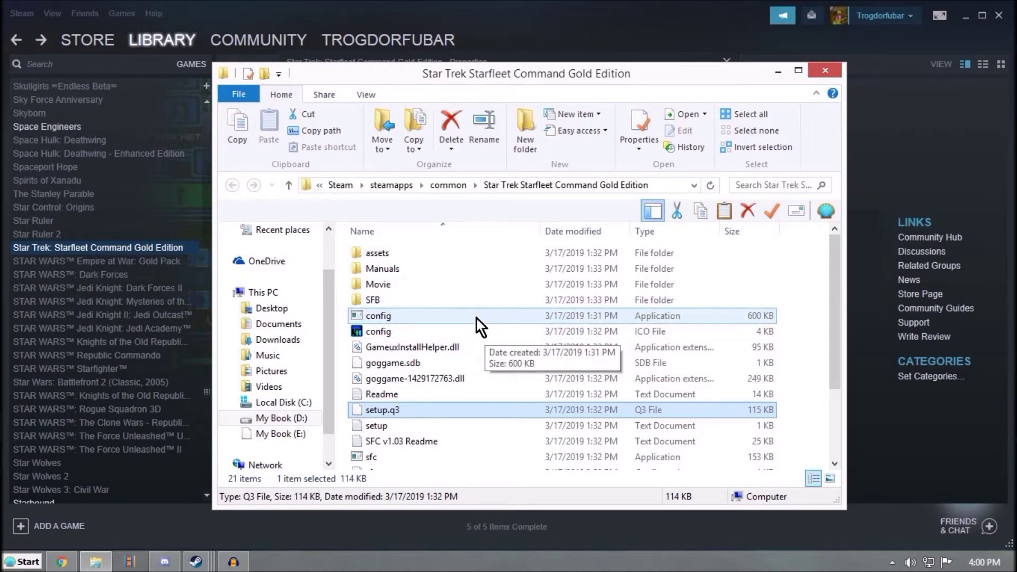
scroll(475, 318, "down", 3)
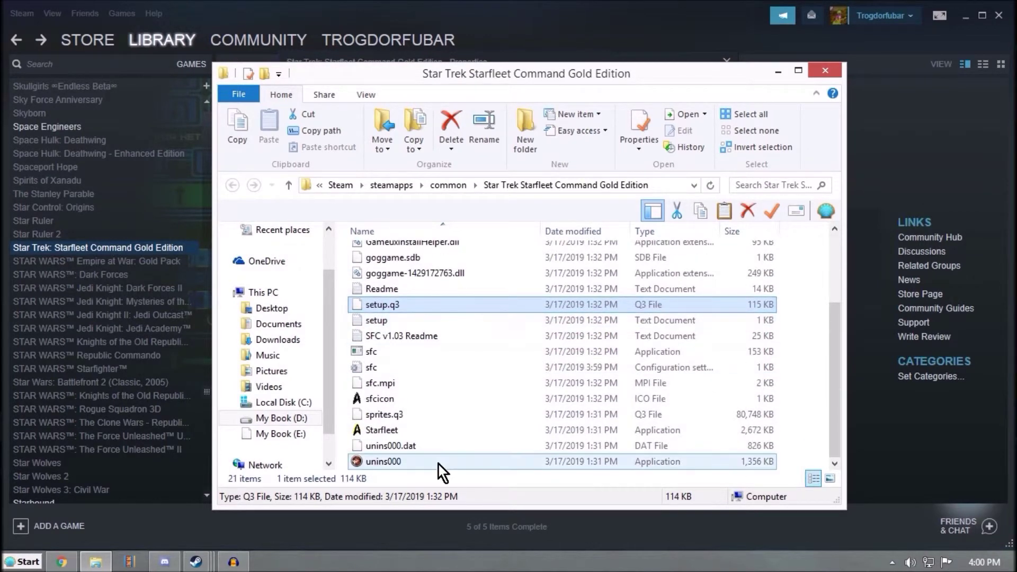
scroll(443, 411, "up", 1)
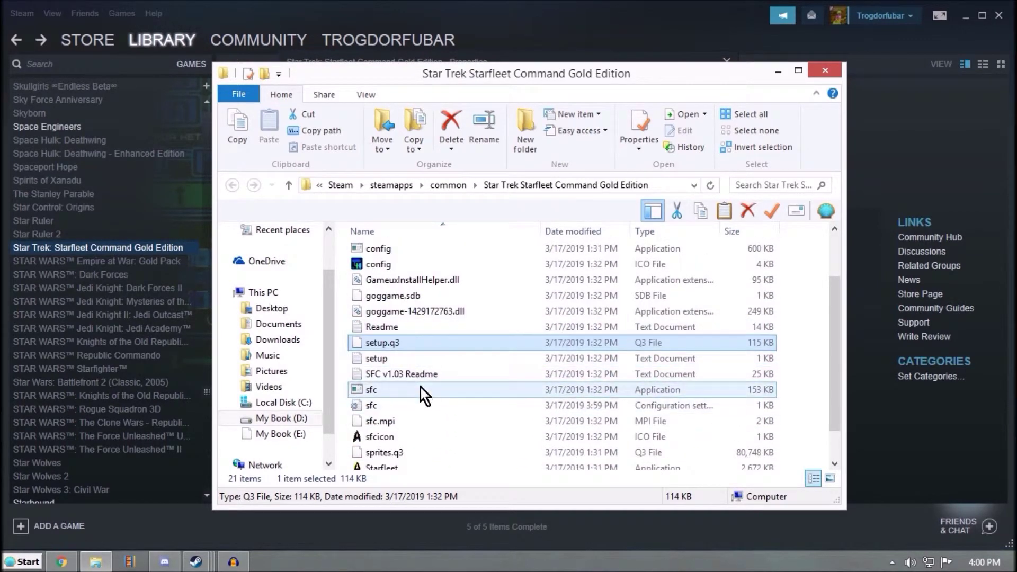
left_click(417, 406)
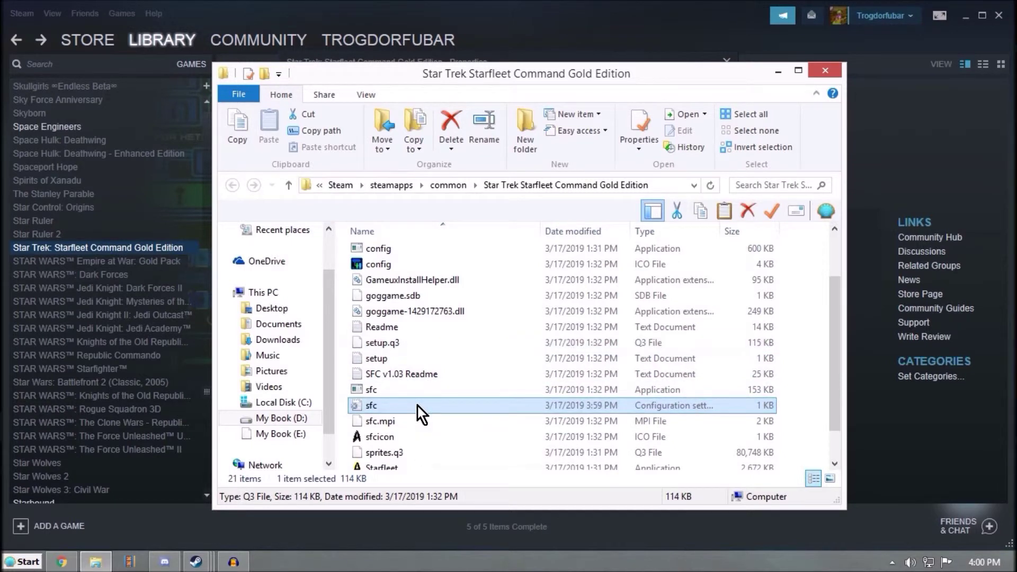
scroll(421, 401, "down", 1)
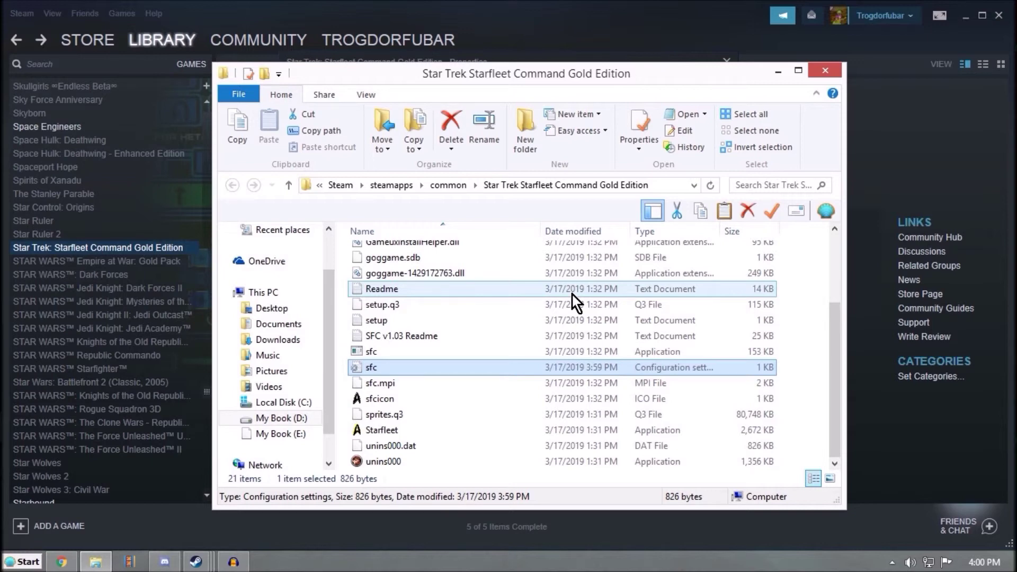
double_click(460, 438)
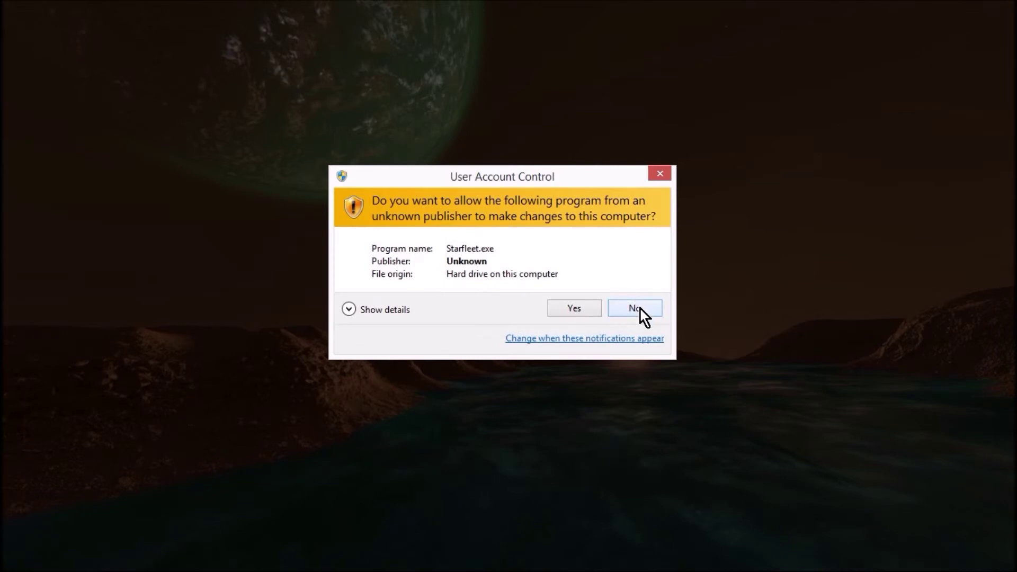
left_click(640, 310)
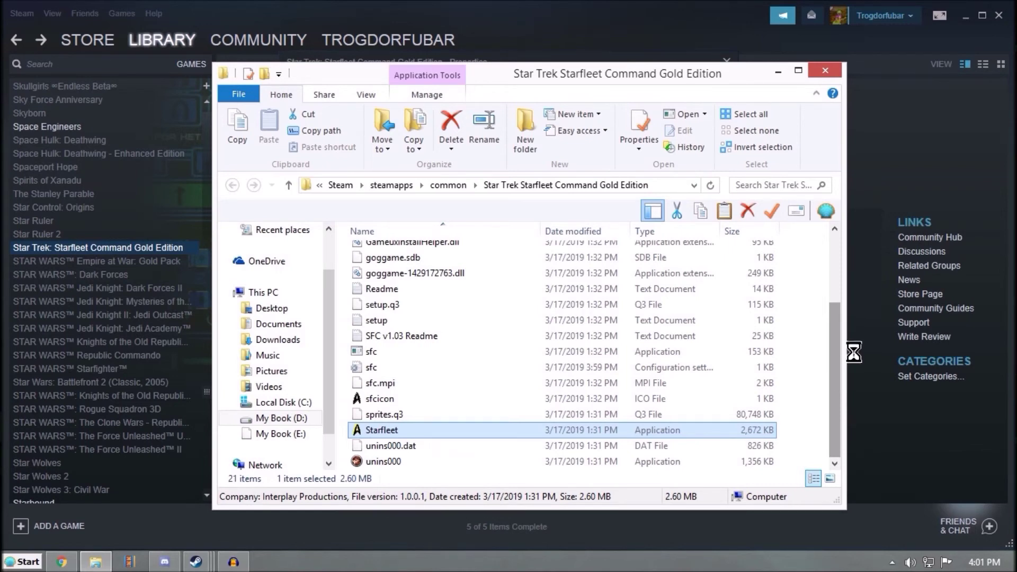
left_click_drag(836, 371, 840, 246)
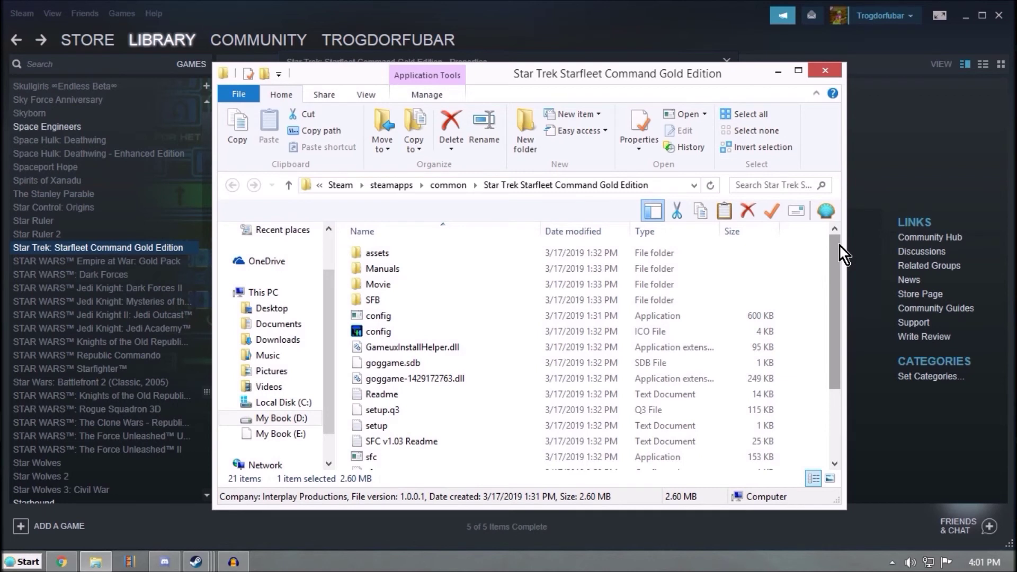